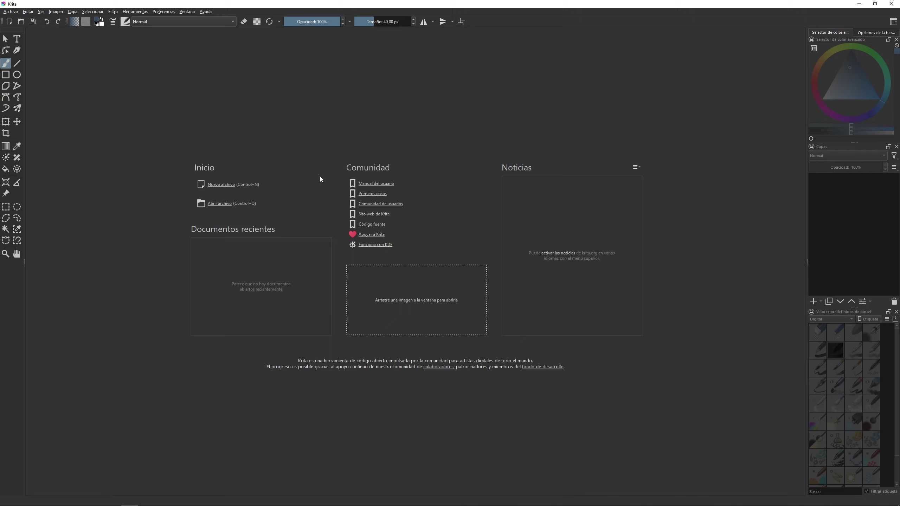
Open the Preferencias menu and see that Anónimo is the only active author profile
click(164, 12)
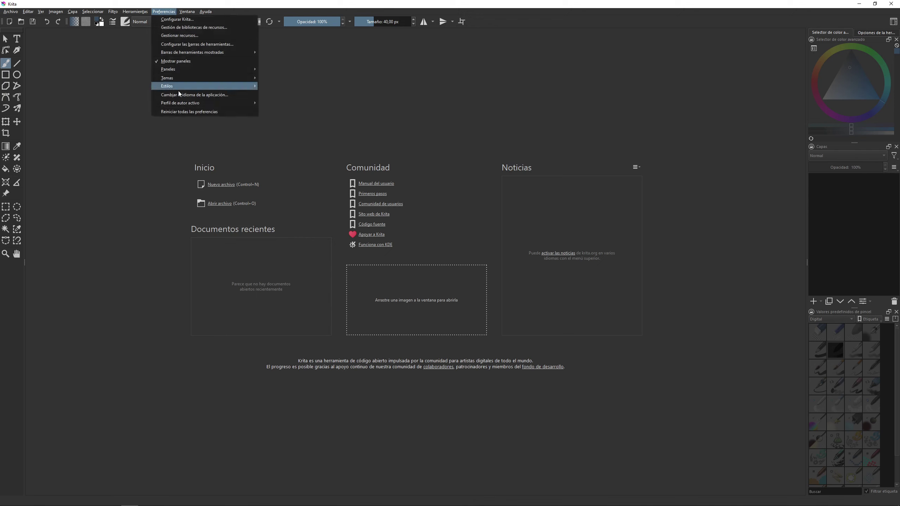
mouse_move(180, 103)
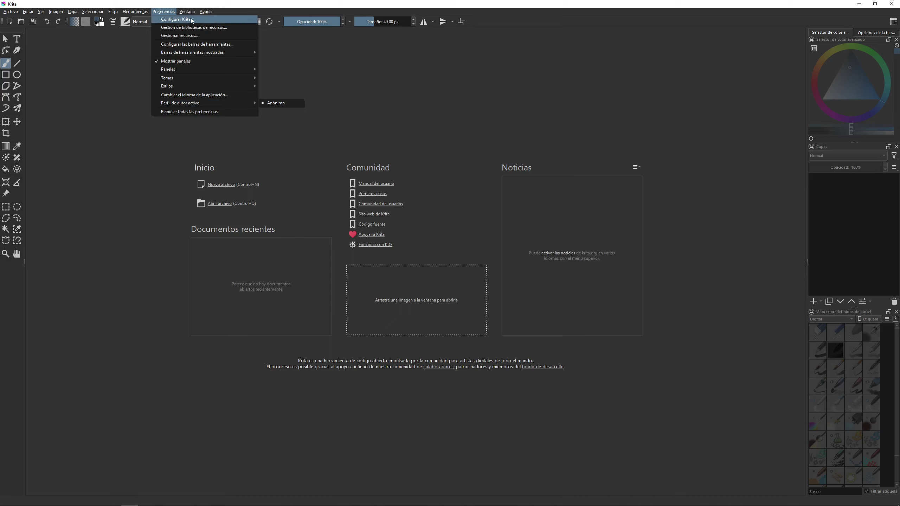
On the Autor page of Configurar Krita, add a new author profile and type its name
click(204, 19)
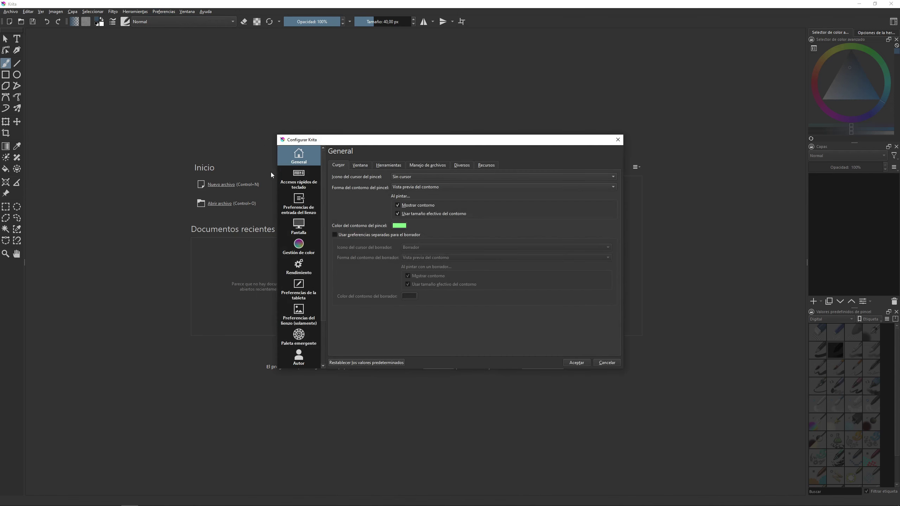
click(299, 357)
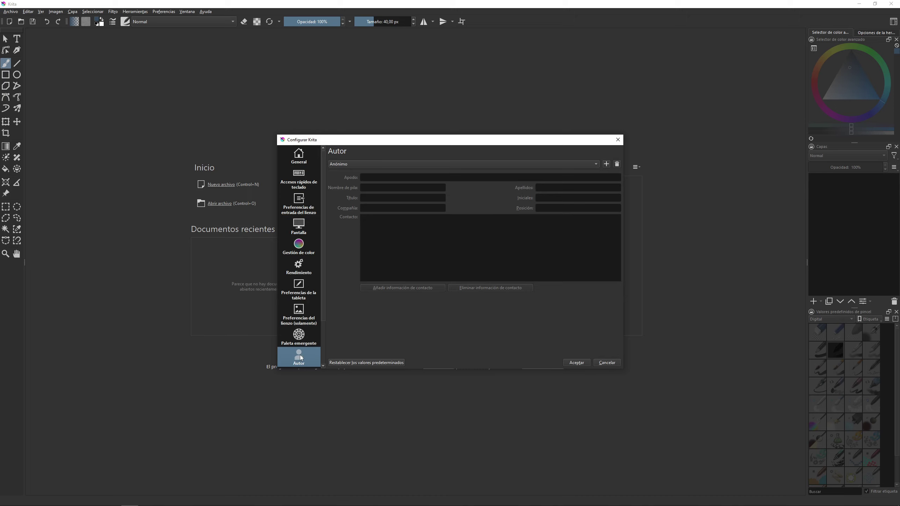
click(606, 164)
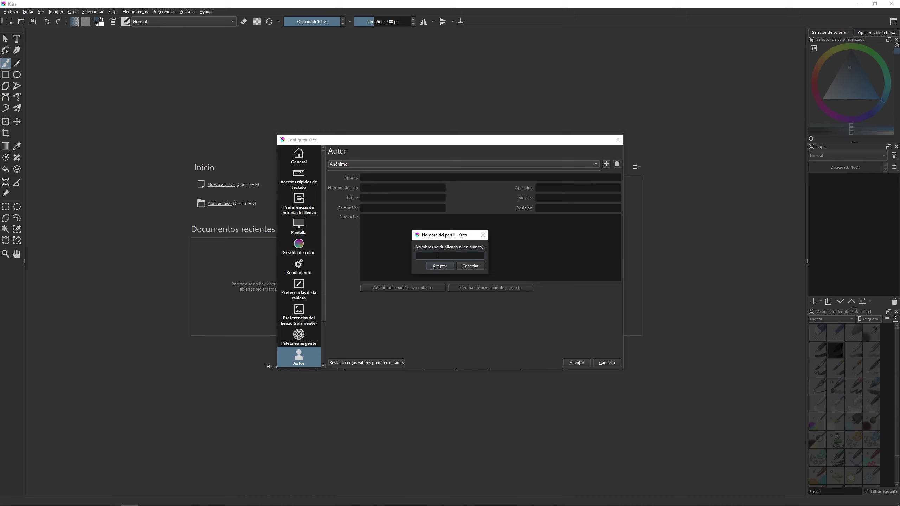
text(ing )
text(Ayala)
Confirm the new profile's name, then fill in its nickname, first name and surname
click(440, 266)
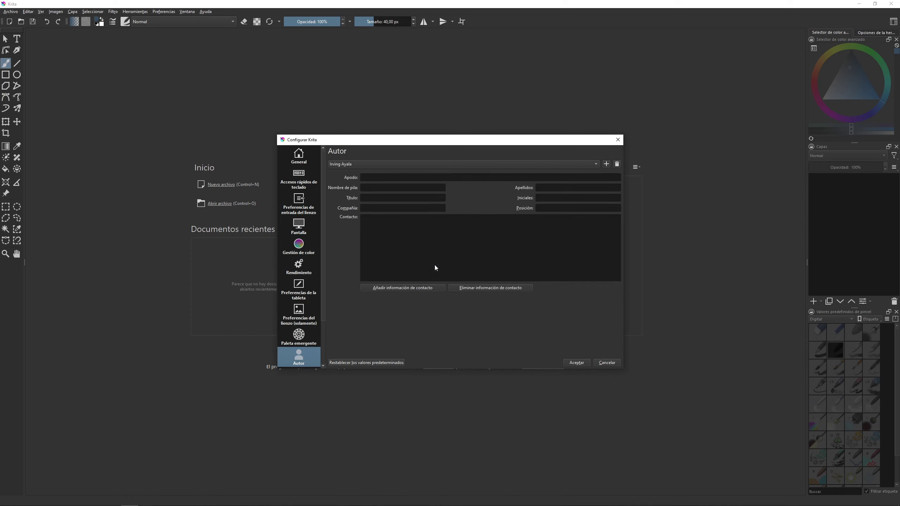
click(412, 176)
text(ijam)
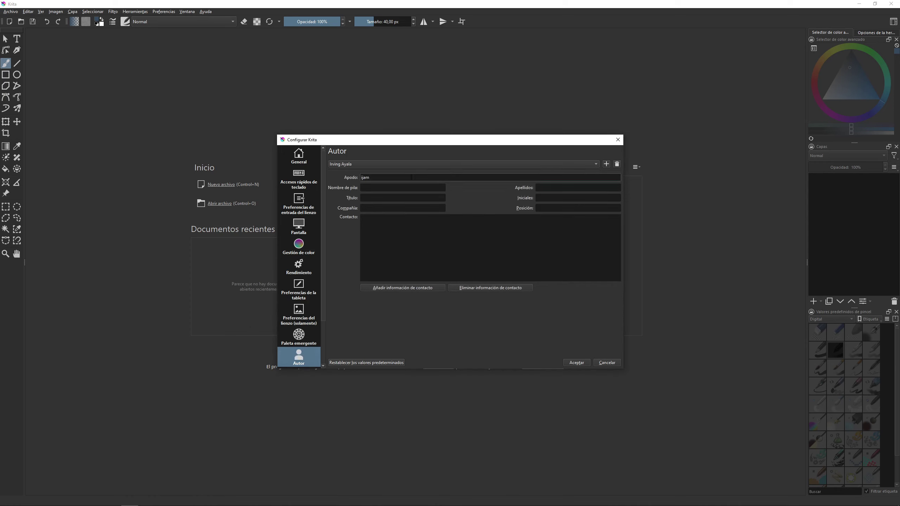
click(406, 189)
text(ving)
key(Tab)
text(Ay)
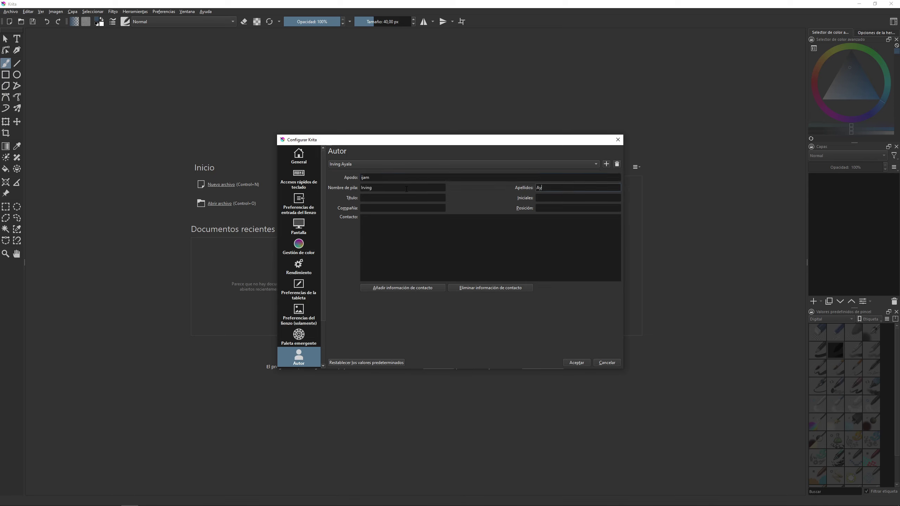
Enter the company, set the position to Artista visual, and add a contact entry
click(396, 208)
text(ijamarts)
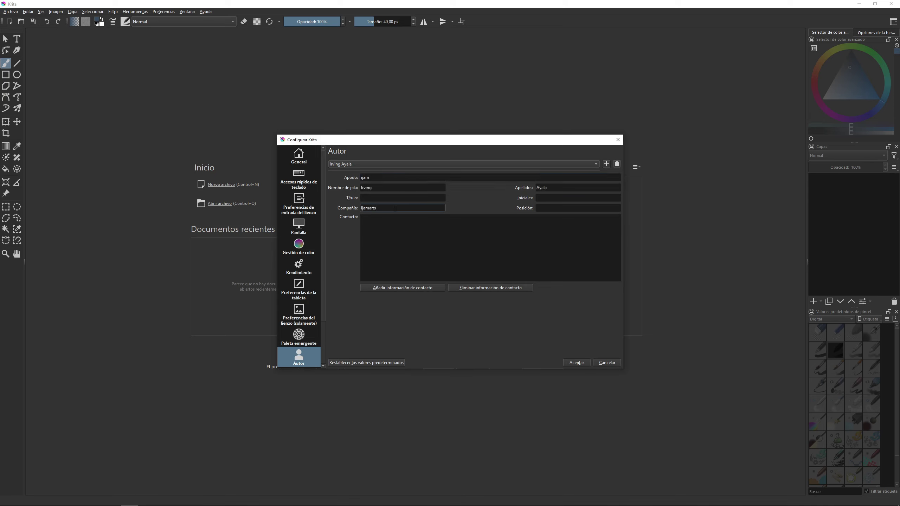
key(Tab)
text(Artista vis)
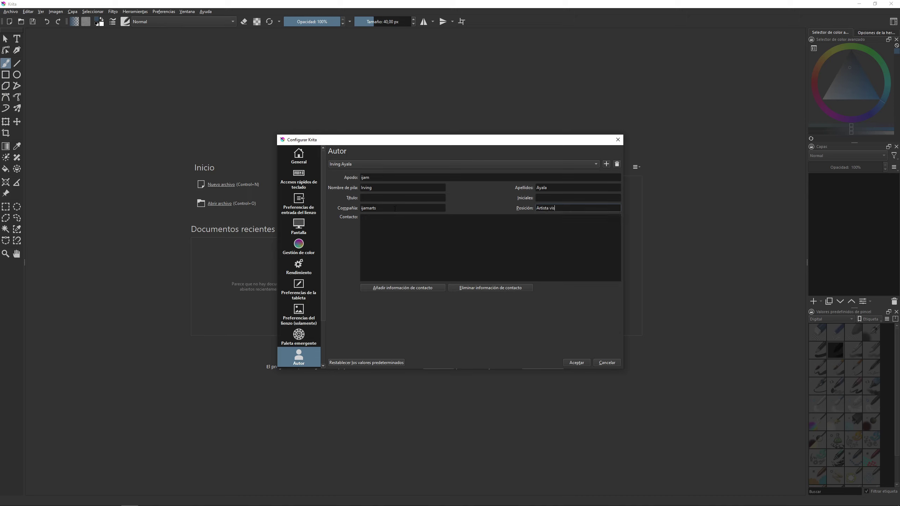
text(ual)
click(409, 229)
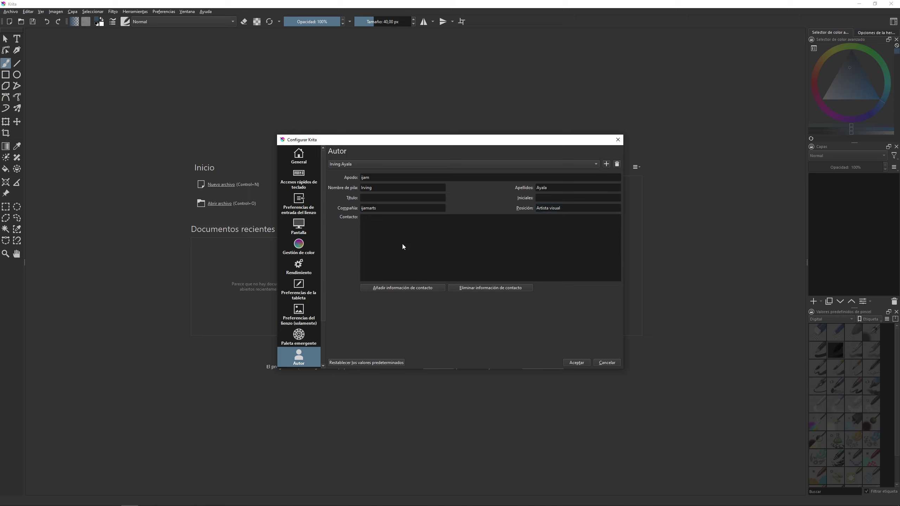
click(405, 288)
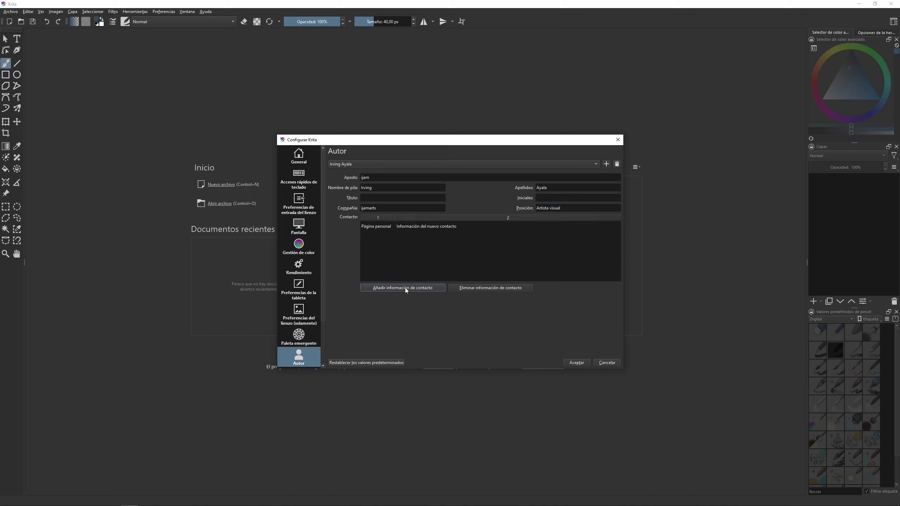
Keep the first contact's type as Página personal and enter the personal website address
click(383, 228)
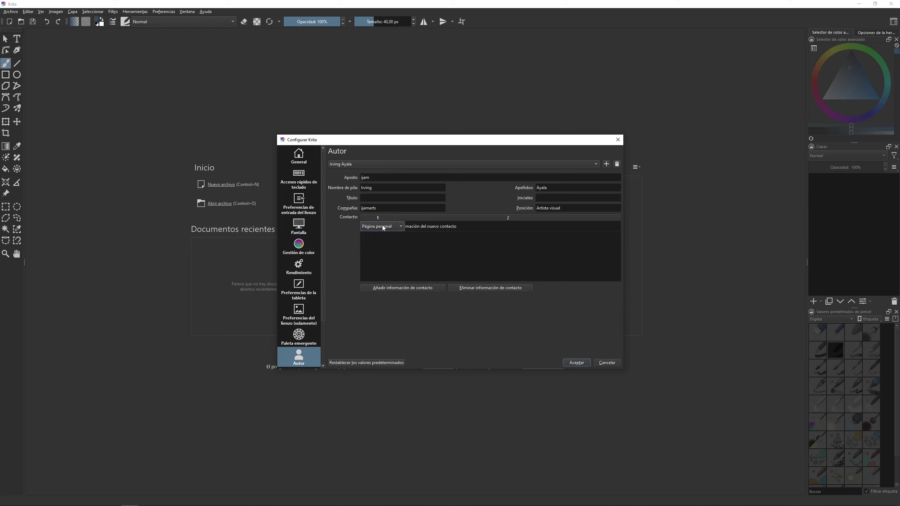
click(382, 227)
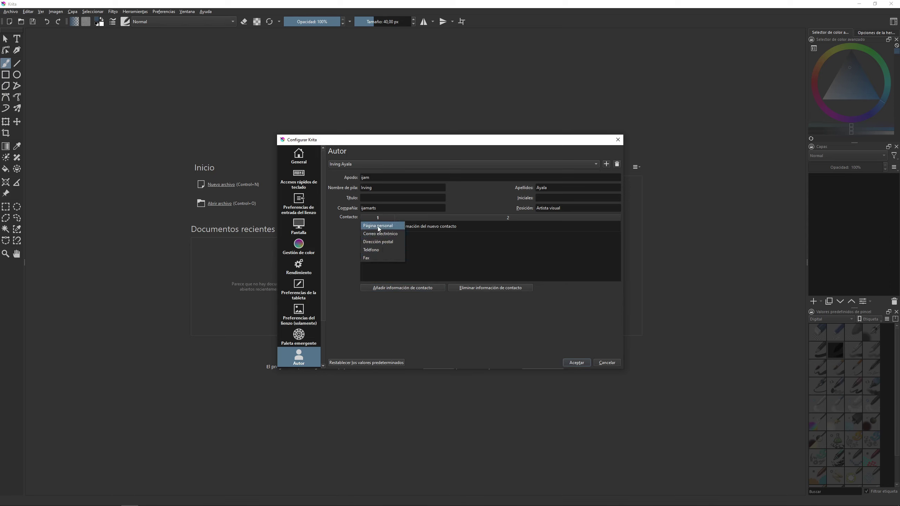
click(379, 226)
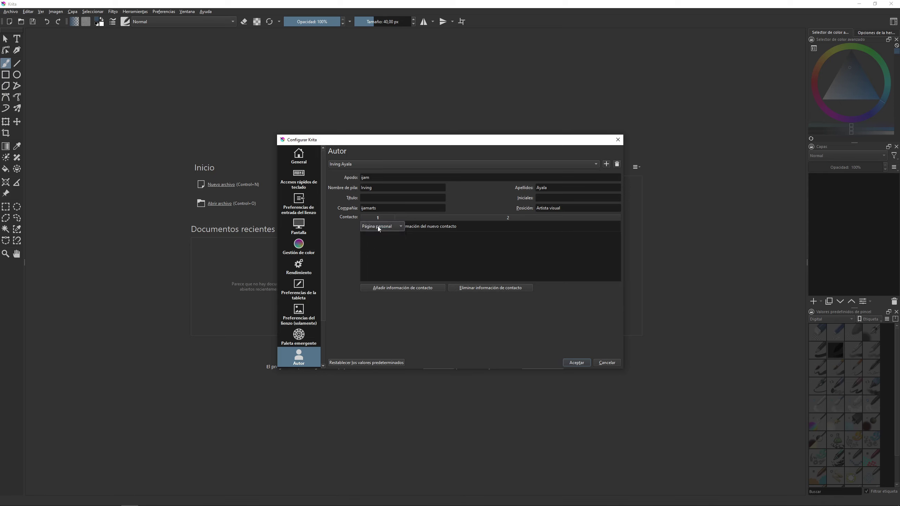
click(460, 228)
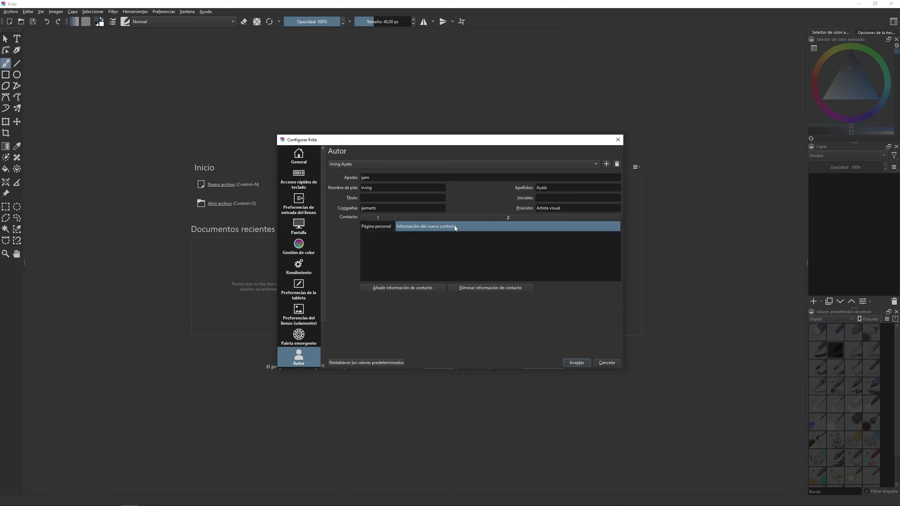
double_click(455, 227)
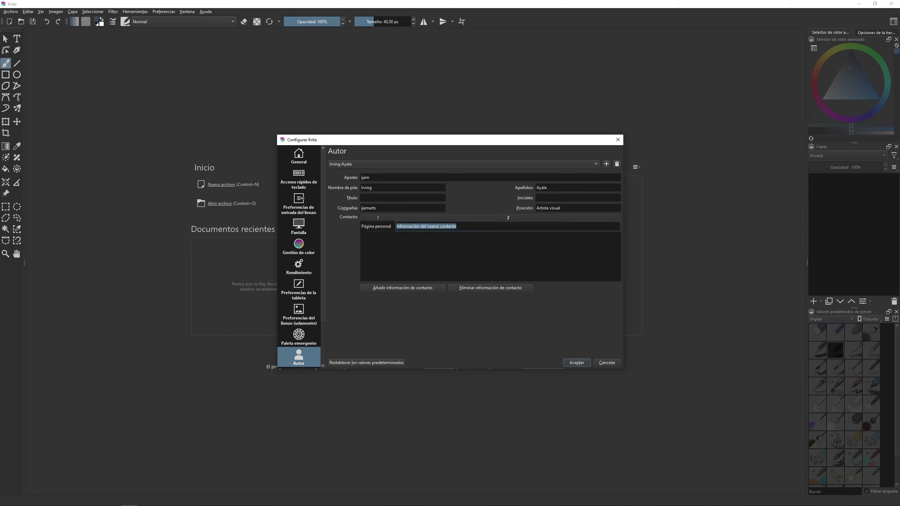
text(www.ijamarts.)
text(com)
key(Return)
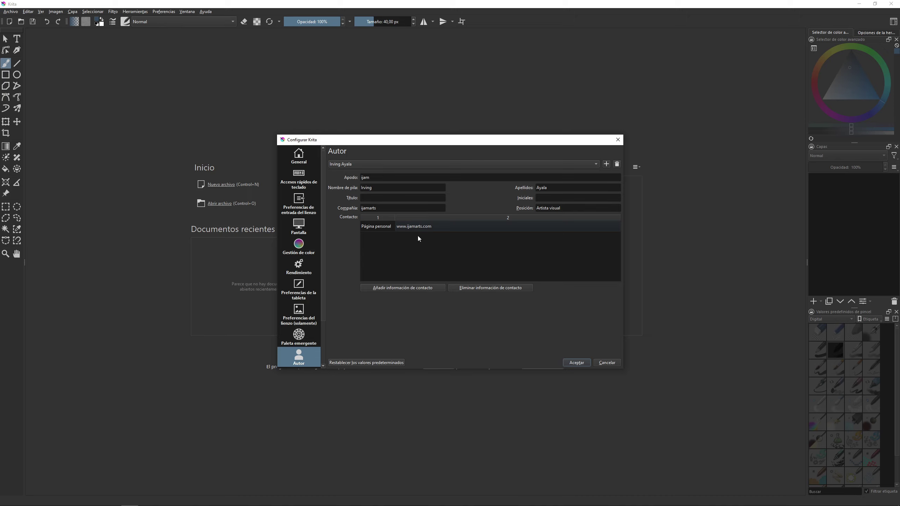
Add two more contact rows holding the Instagram handle and the TikTok handle
click(397, 289)
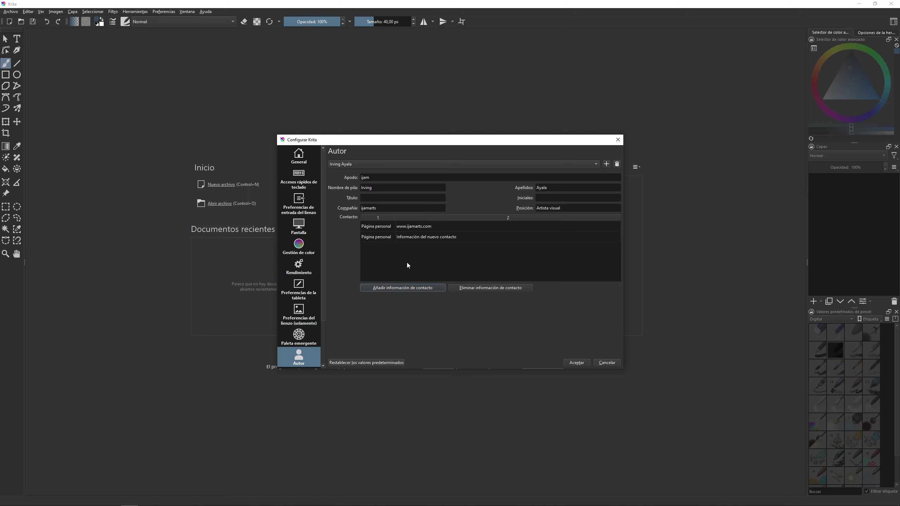
double_click(422, 236)
text(In)
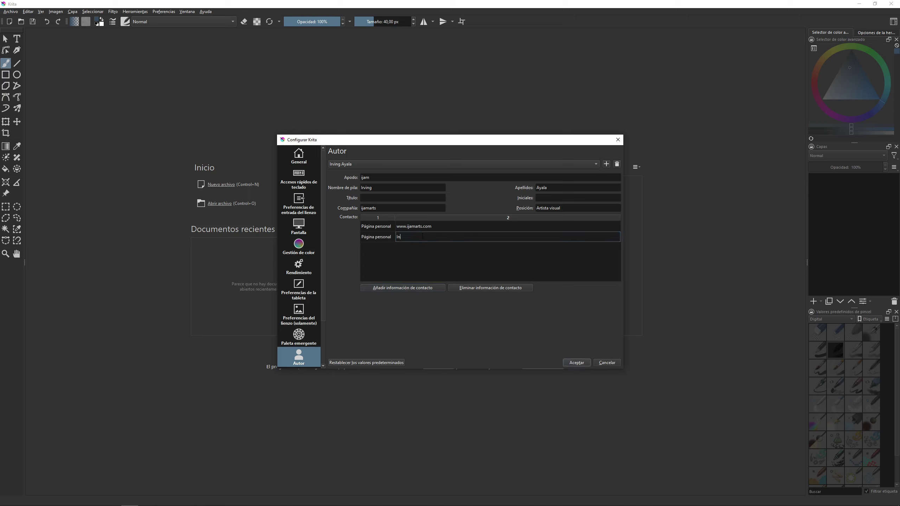
text(stagram: @)
text(ijamarts)
click(399, 287)
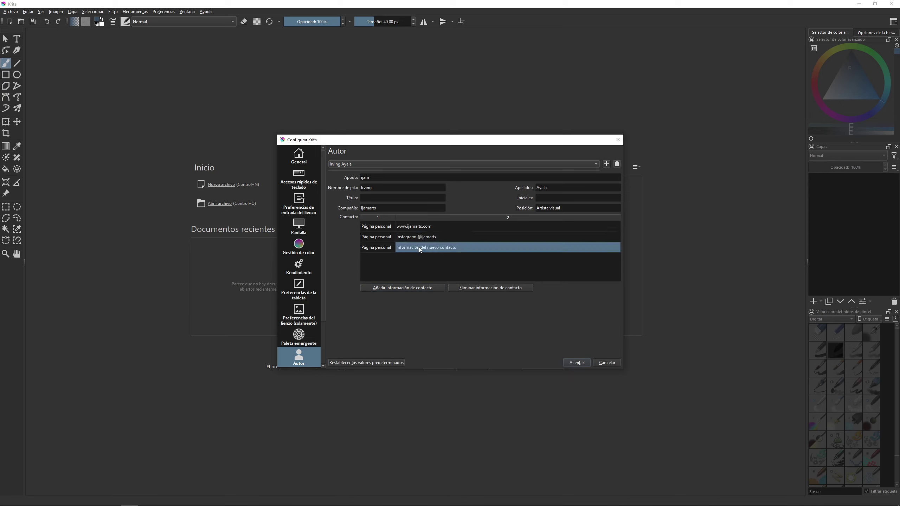
double_click(419, 247)
text(Tiktok)
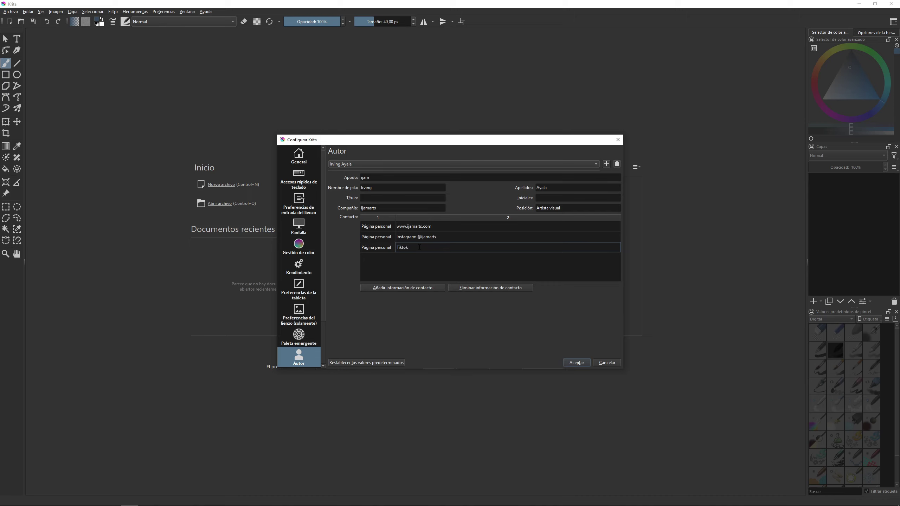
text(: @ijamarts)
key(Return)
click(441, 264)
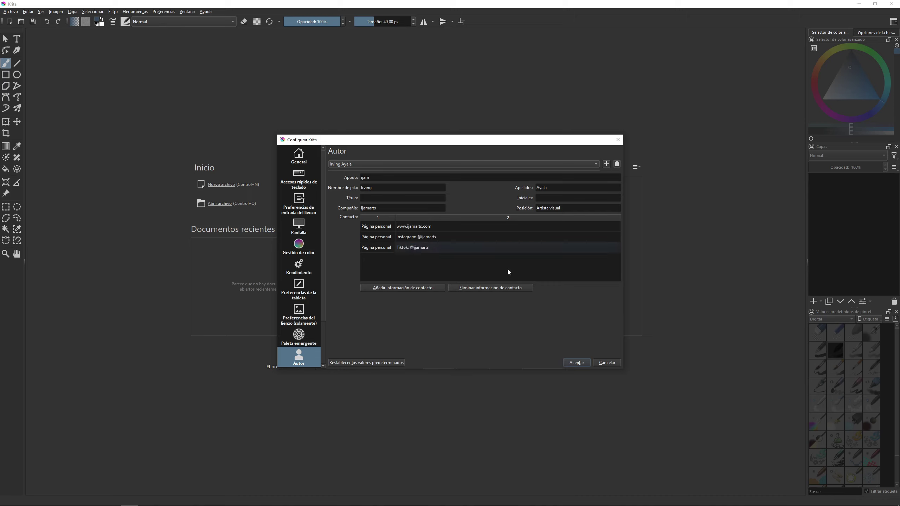
Save the author settings and pick the new profile under Perfil de autor activo
click(574, 365)
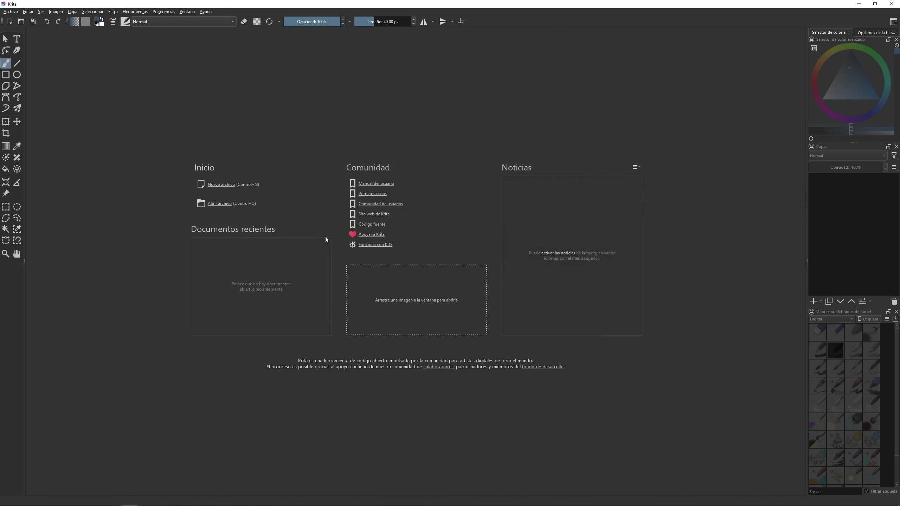
click(164, 12)
mouse_move(182, 103)
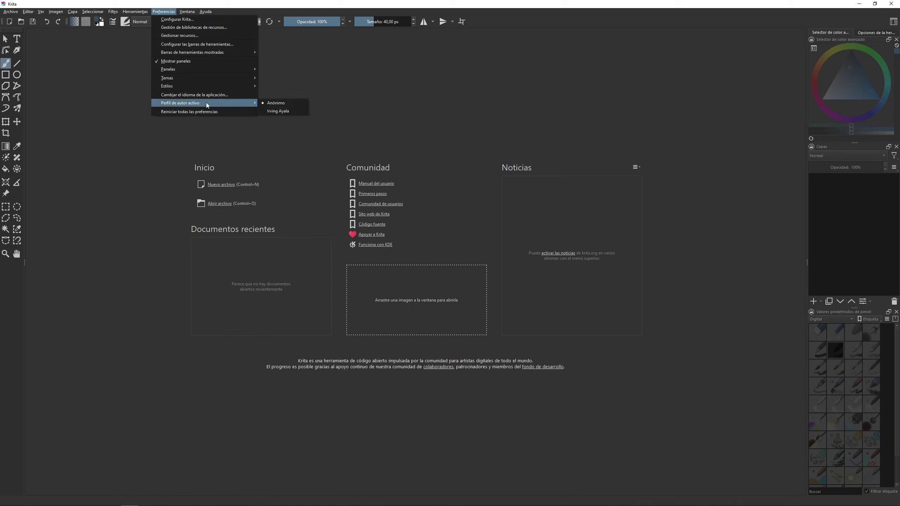
click(280, 111)
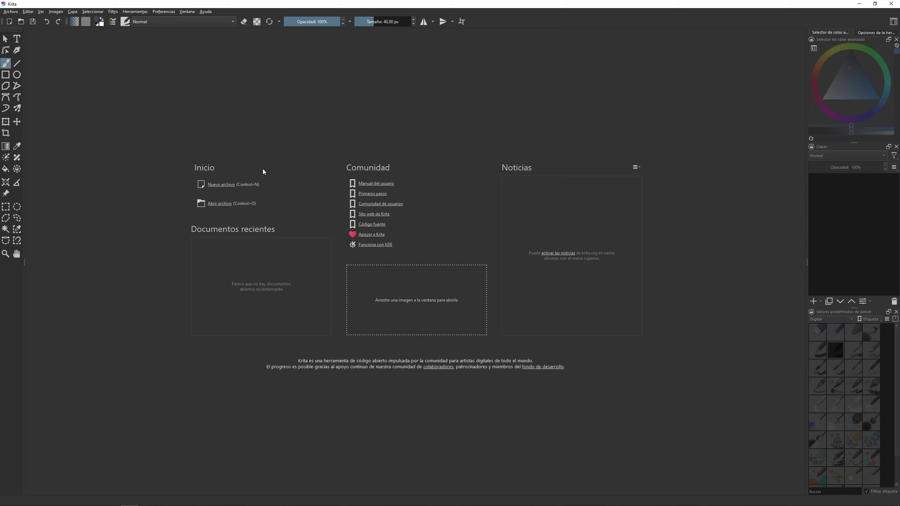
Create a blank 1920×1080 document and save it as Prueba.kra in the course folder
click(216, 185)
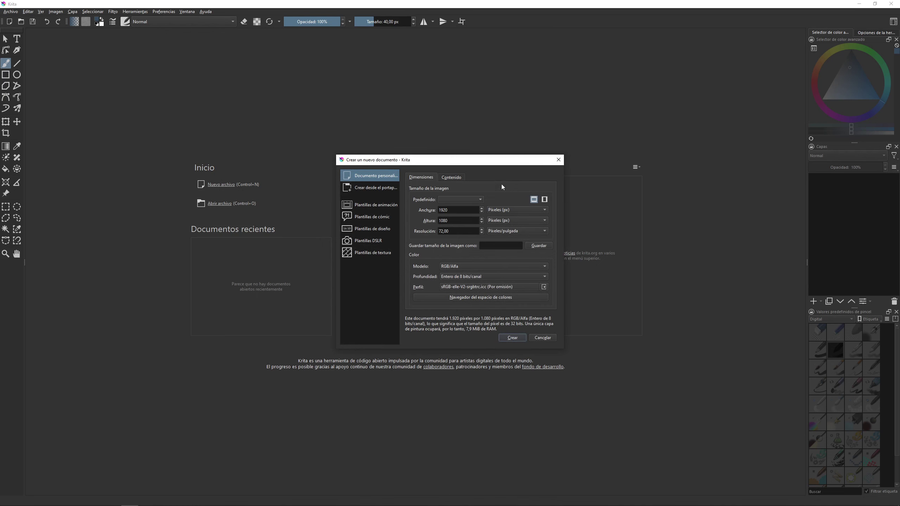
click(512, 339)
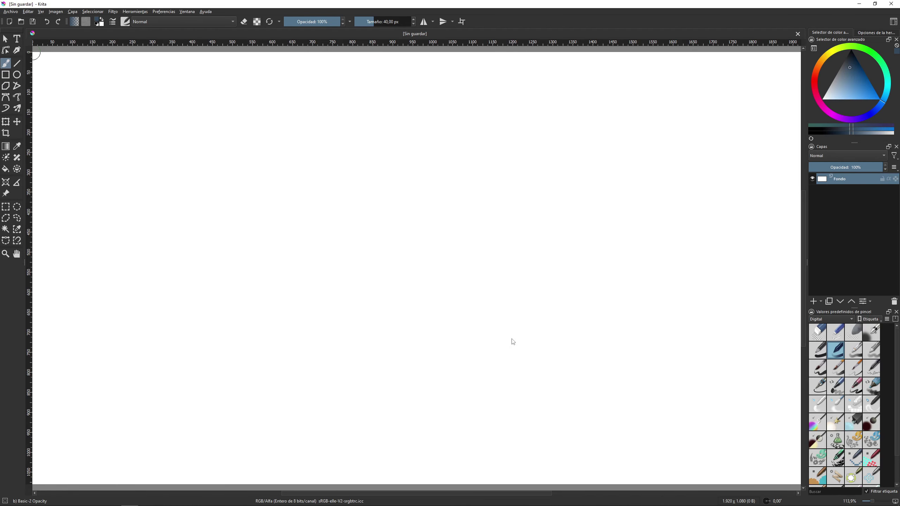
click(33, 22)
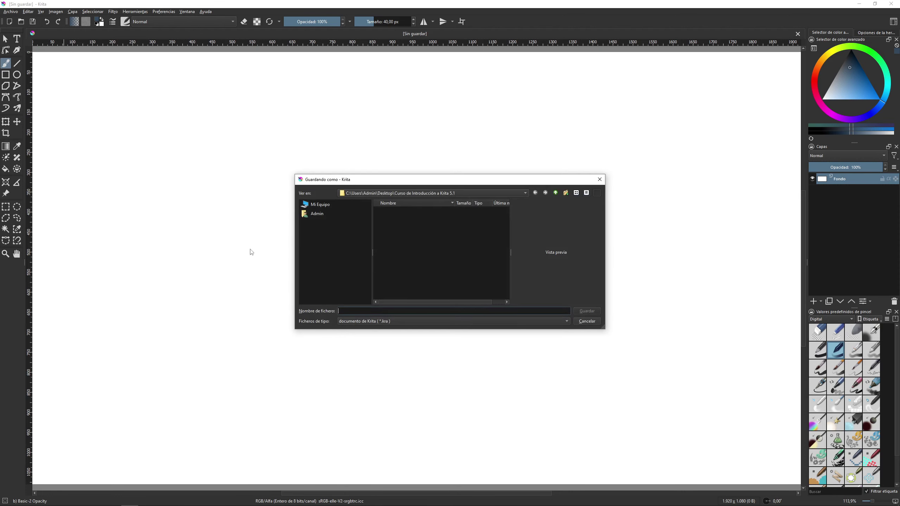
text(Prueba)
click(580, 311)
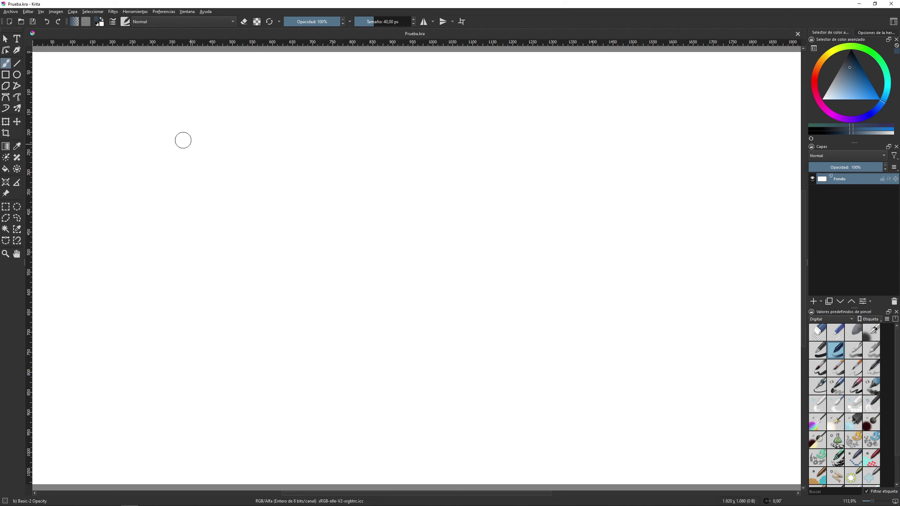
Open Prueba.kra's Document Information and view the empty Autor page
click(12, 12)
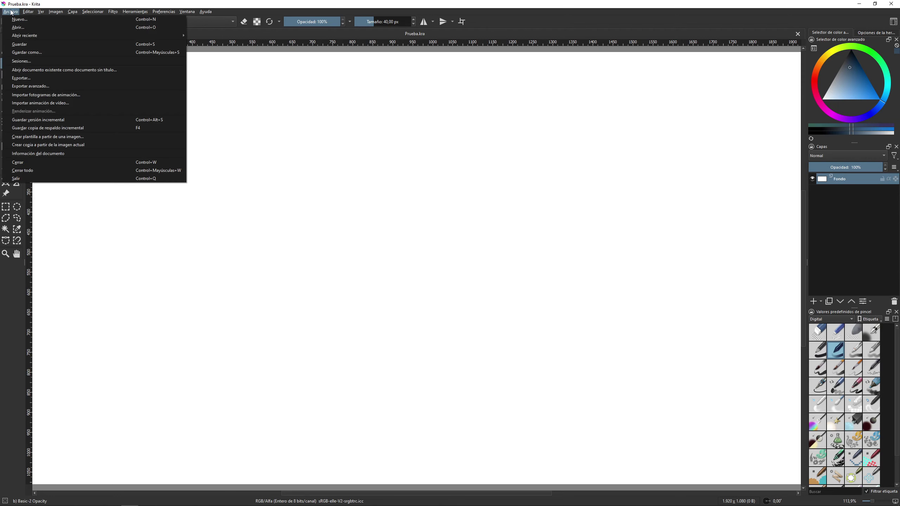
click(27, 154)
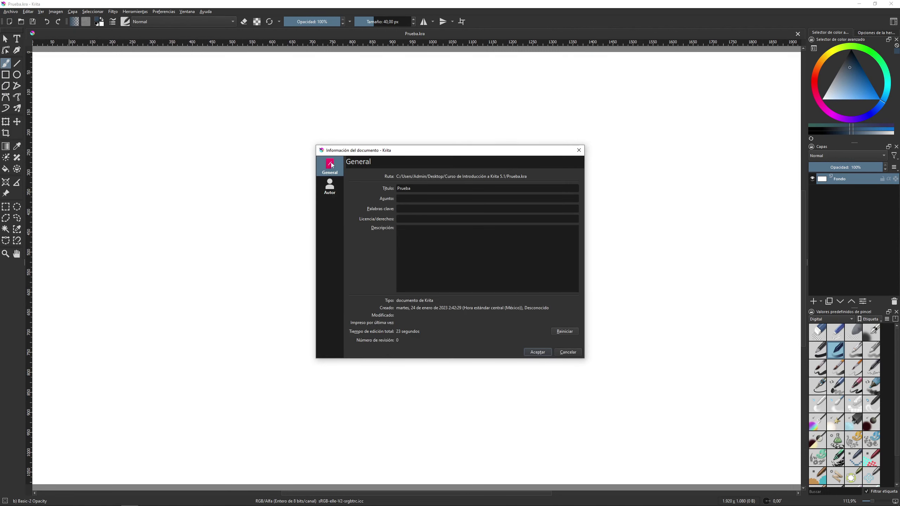
click(332, 190)
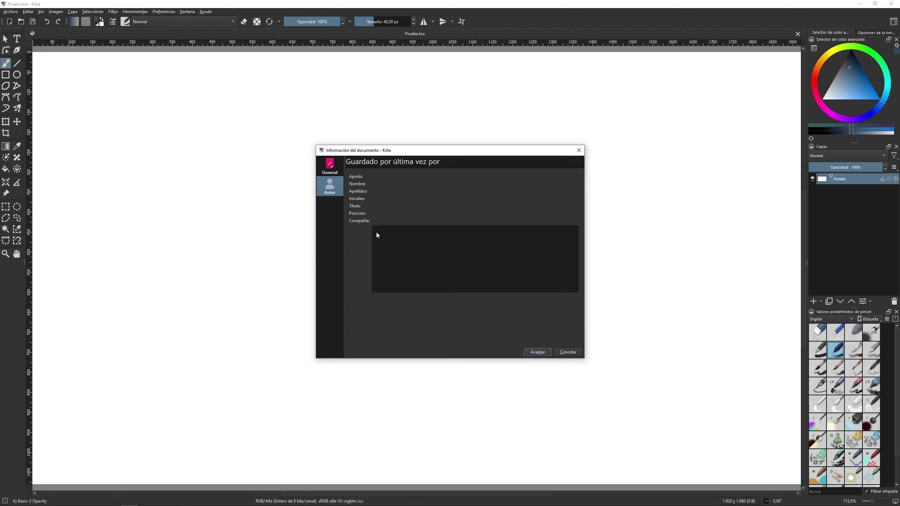
Reopen Document Information and check that the Autor page now shows the new profile's details
click(537, 352)
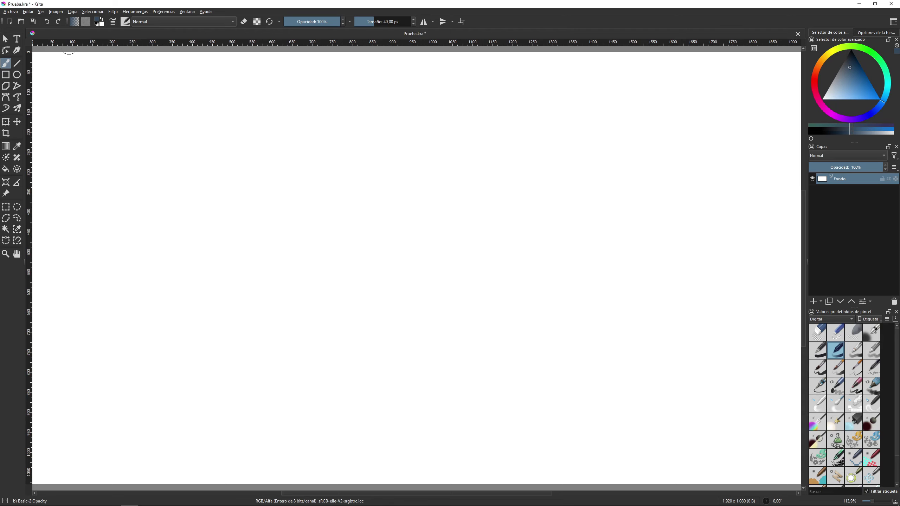
click(13, 11)
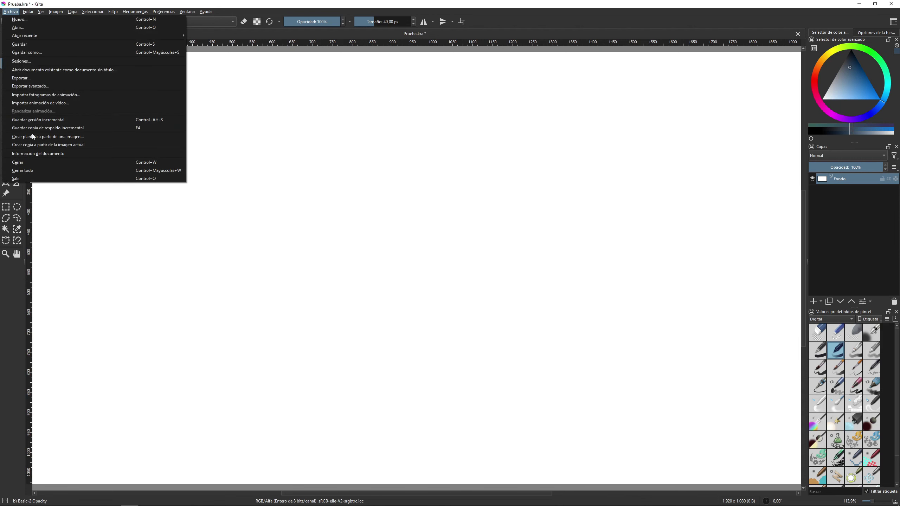
click(31, 155)
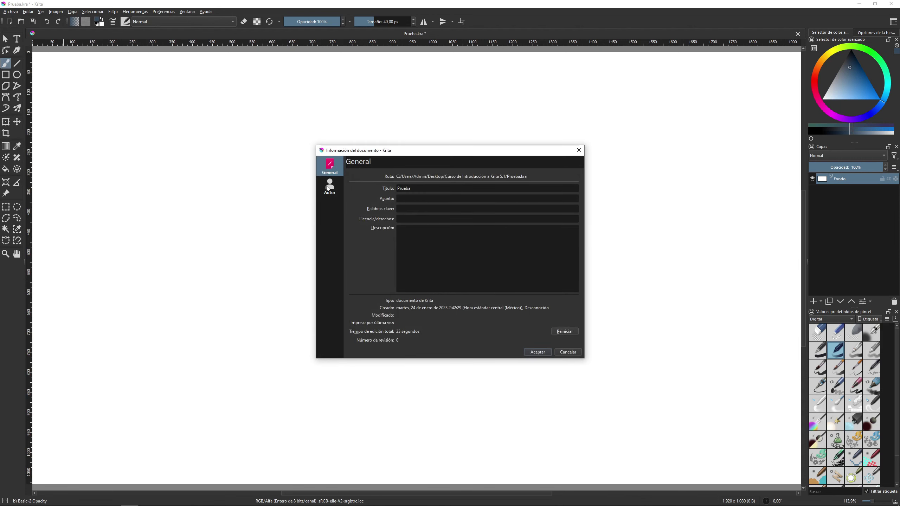
click(326, 188)
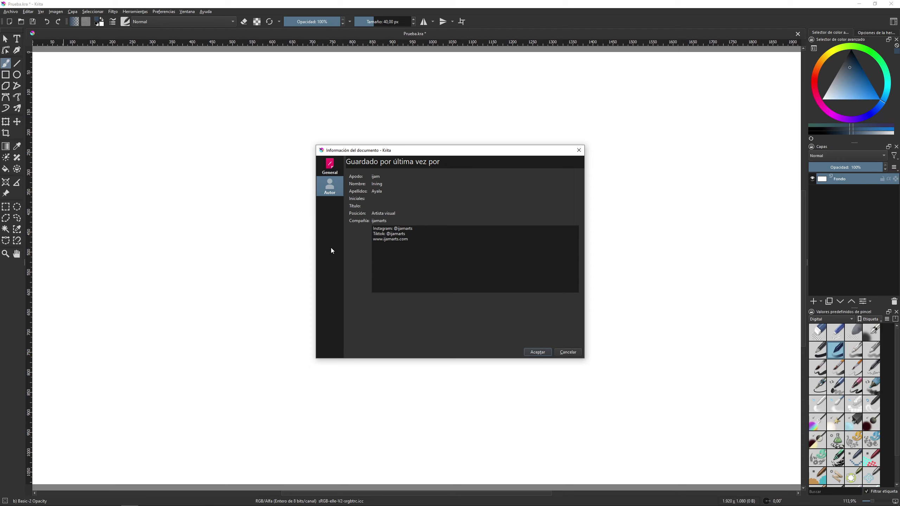
Close the information dialog and close Prueba.kra without saving changes
click(579, 150)
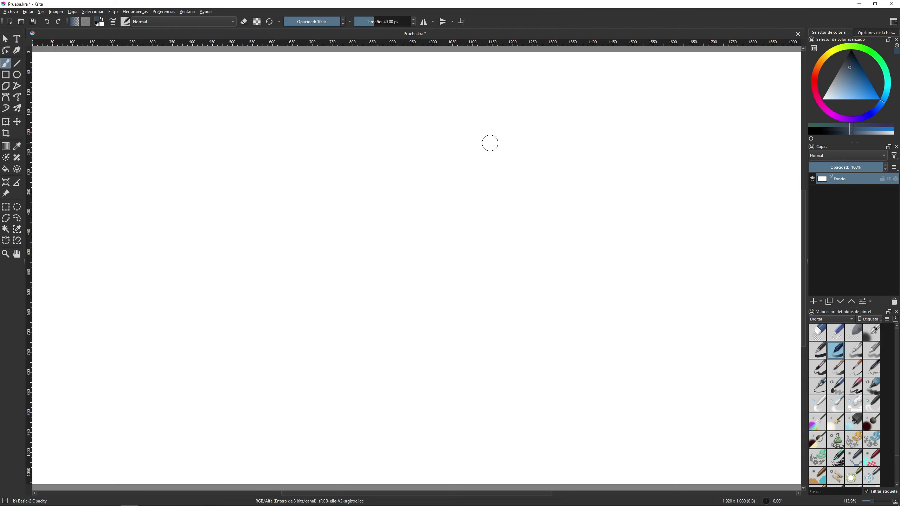
click(798, 34)
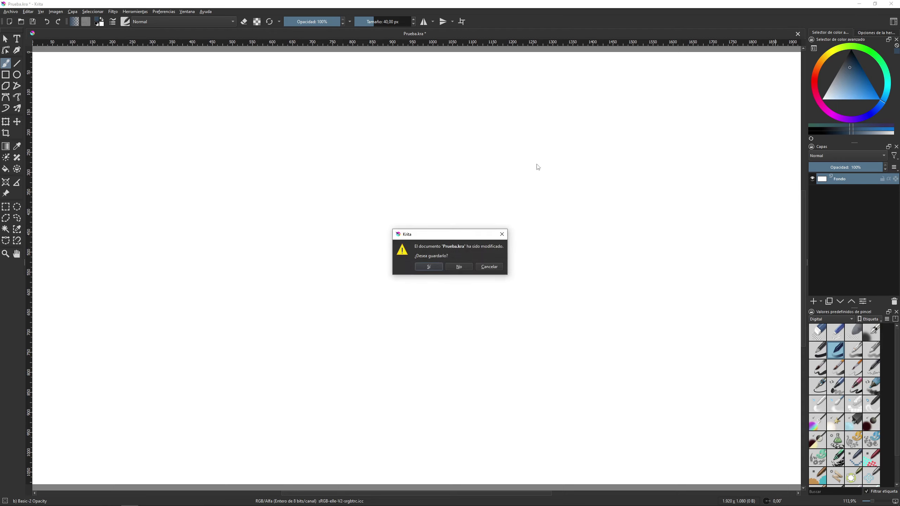
click(458, 265)
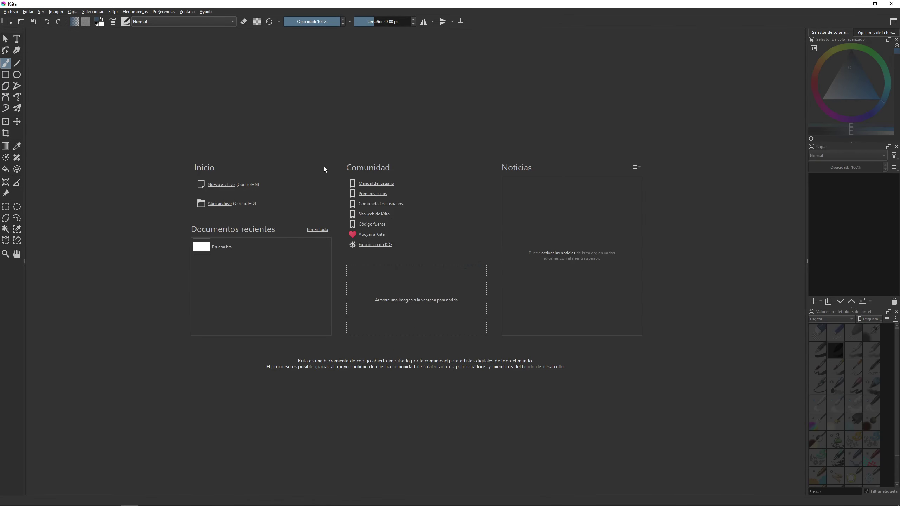
click(158, 13)
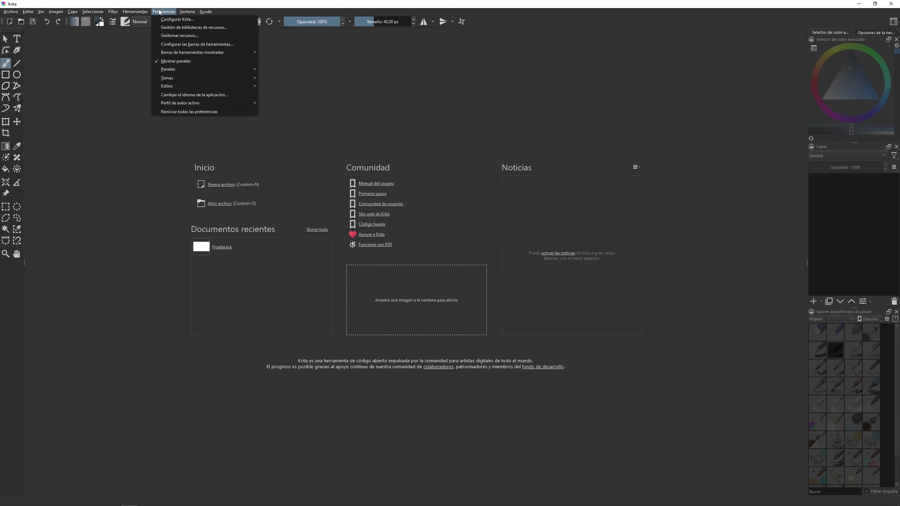
In the Autor settings, delete the custom author profile, keep Anónimo selected, and close settings
click(180, 20)
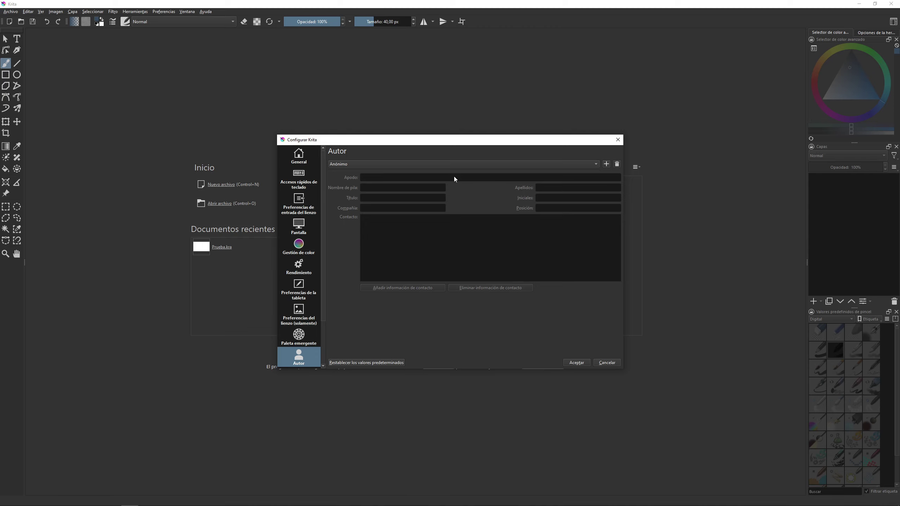
click(426, 164)
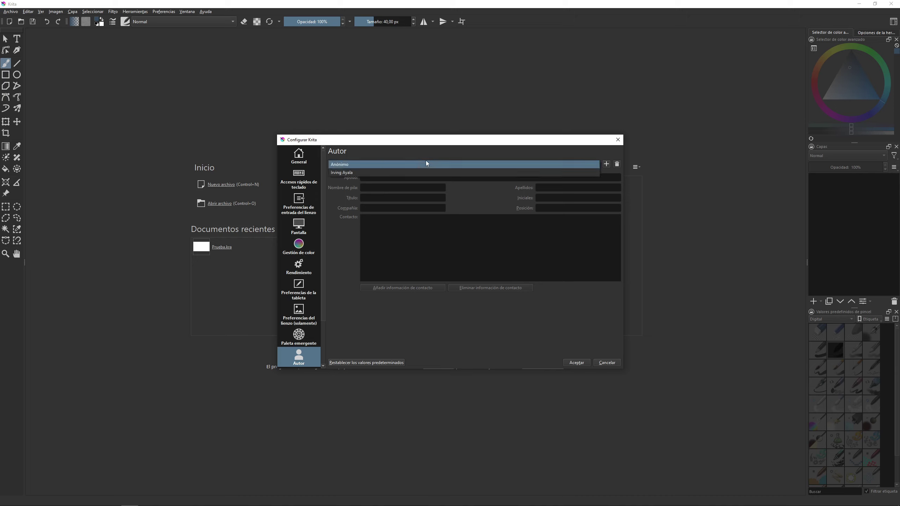
click(400, 173)
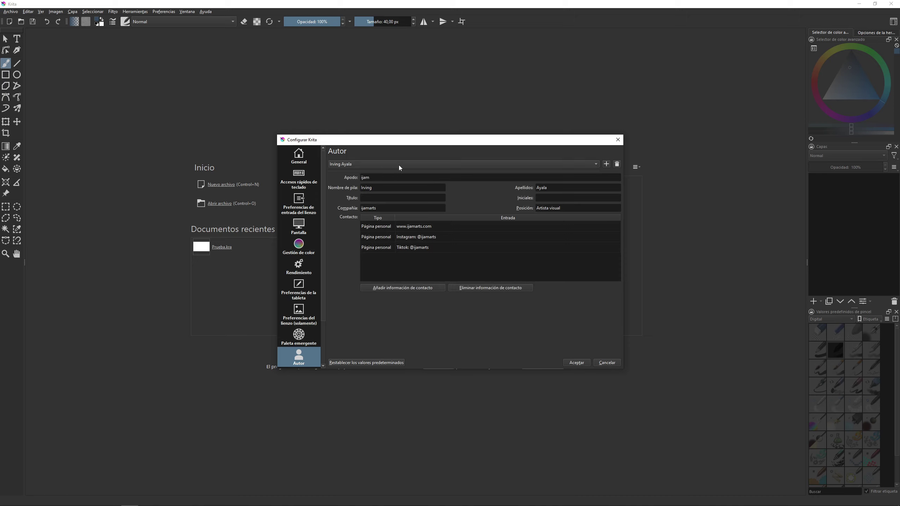
click(617, 165)
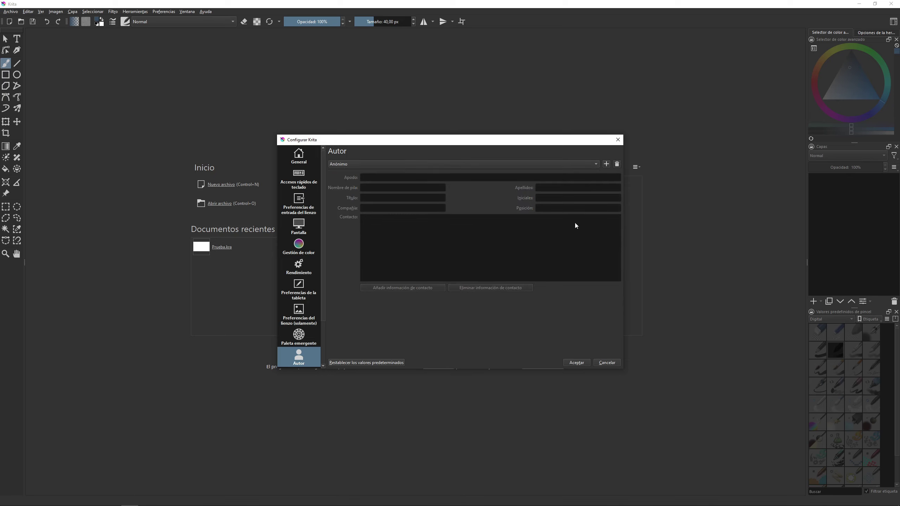
click(433, 163)
click(384, 163)
click(575, 363)
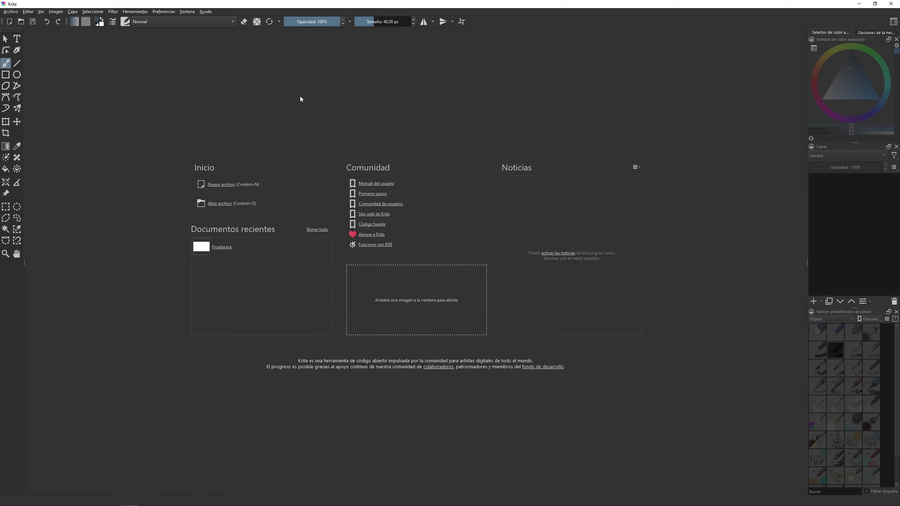
Reopen the Autor settings and confirm the deleted profile is still listed
click(163, 11)
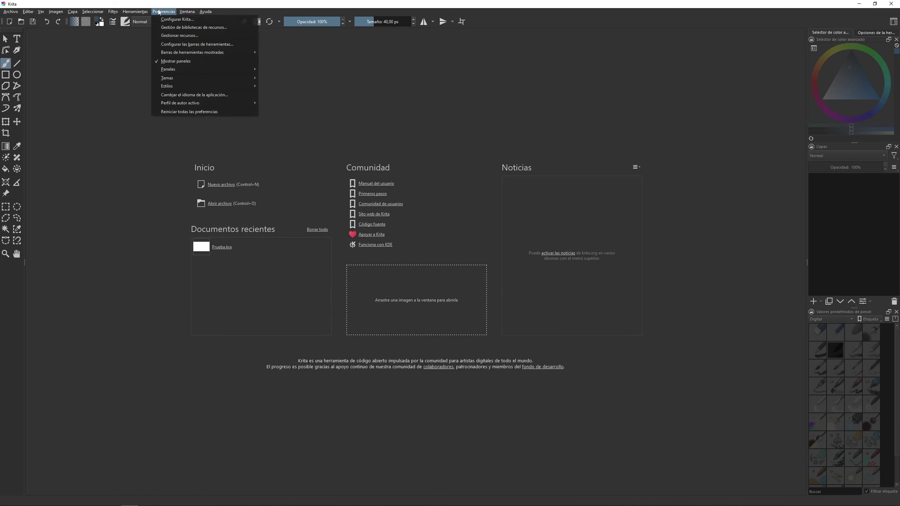
click(176, 20)
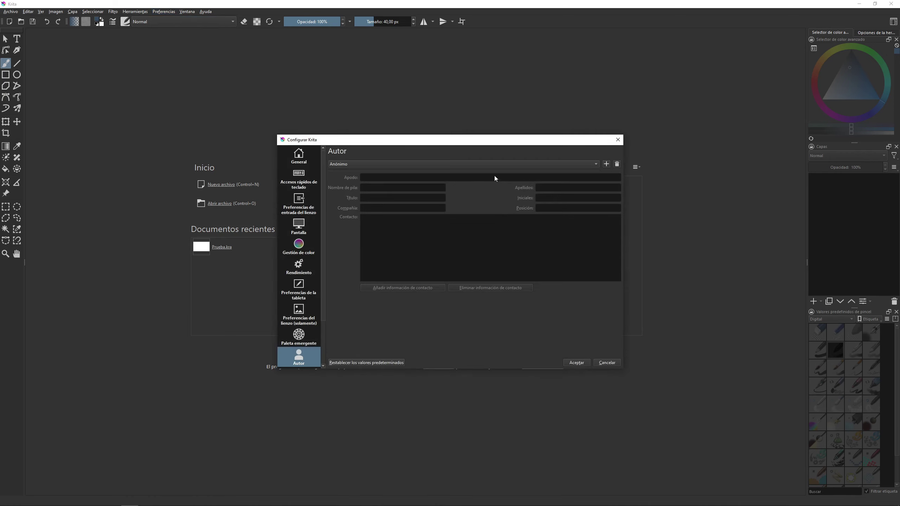
click(491, 163)
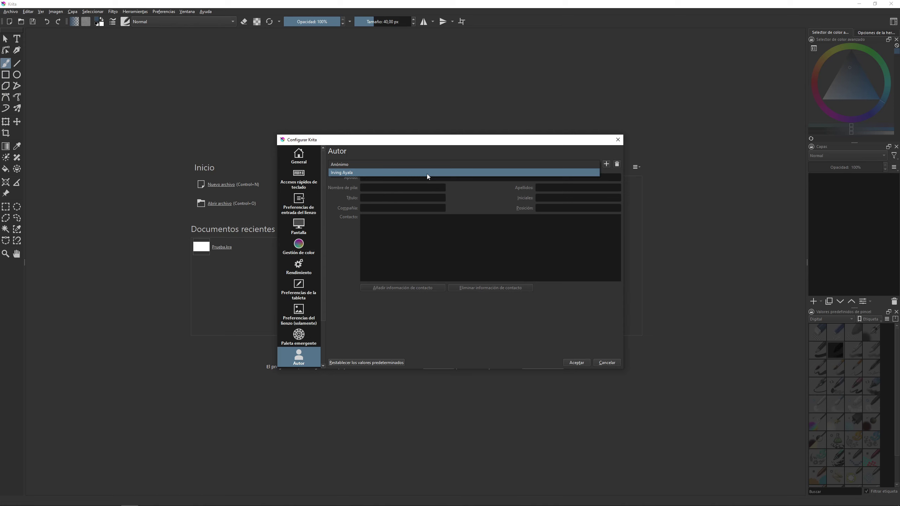
click(495, 245)
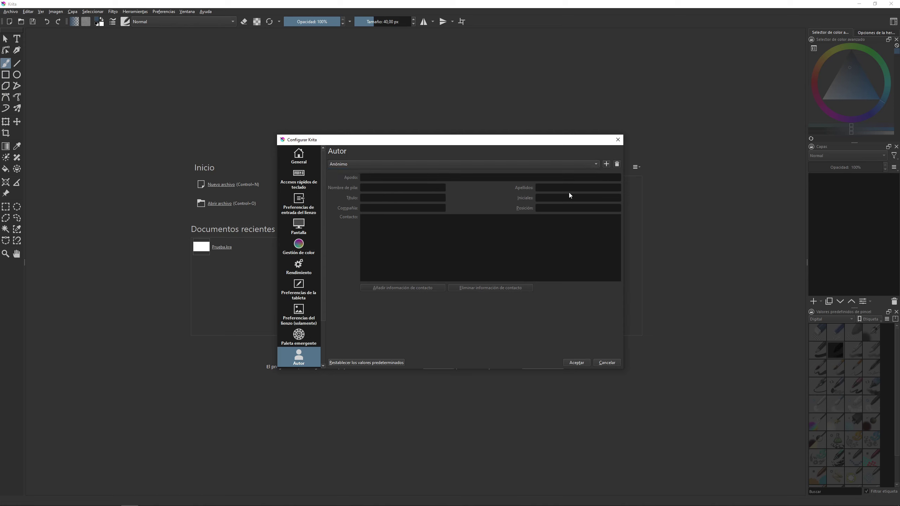
click(618, 140)
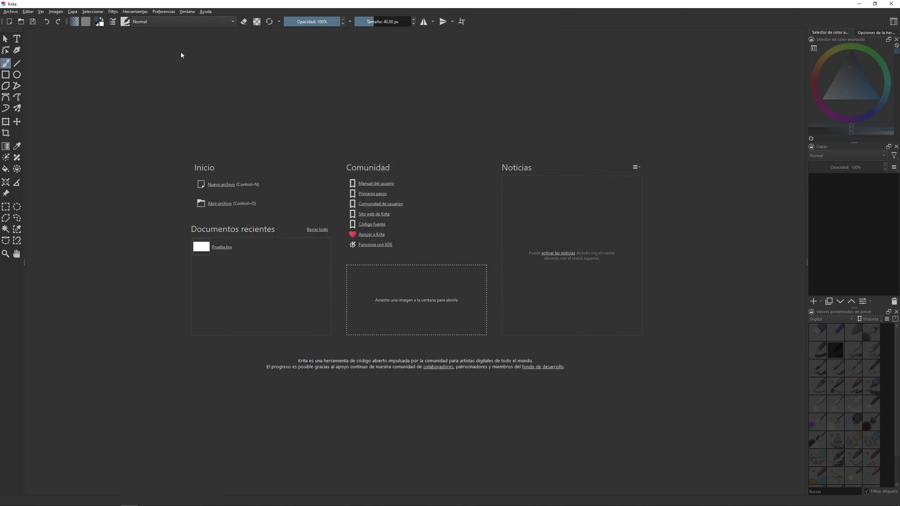
Open Gestionar recursos and open Krita's resource folder in File Explorer
click(171, 13)
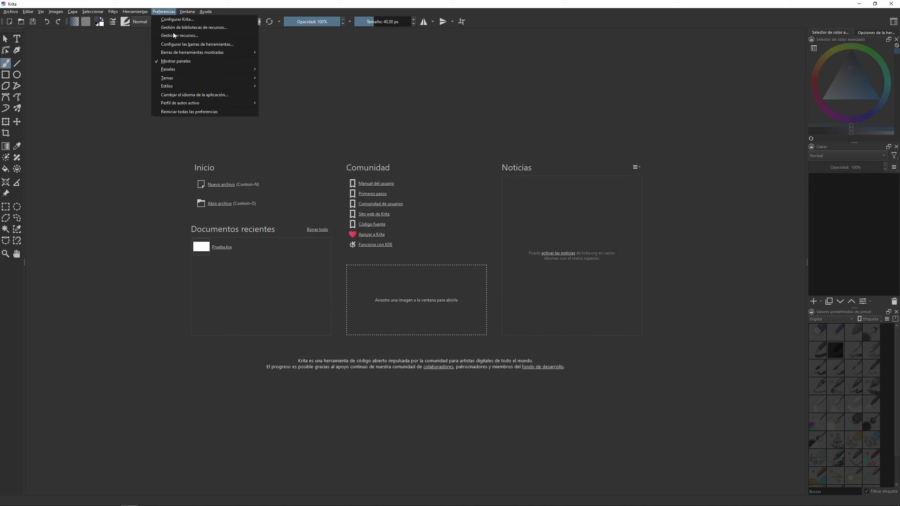
click(184, 37)
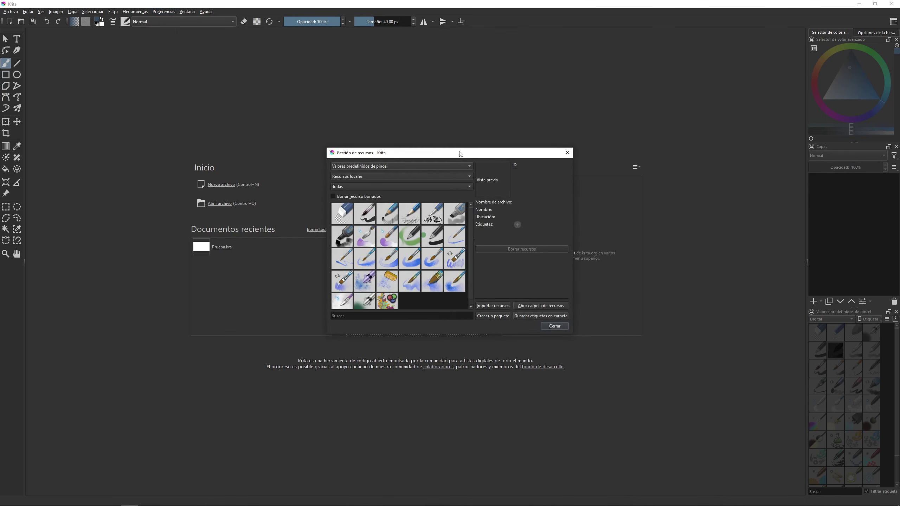
click(534, 306)
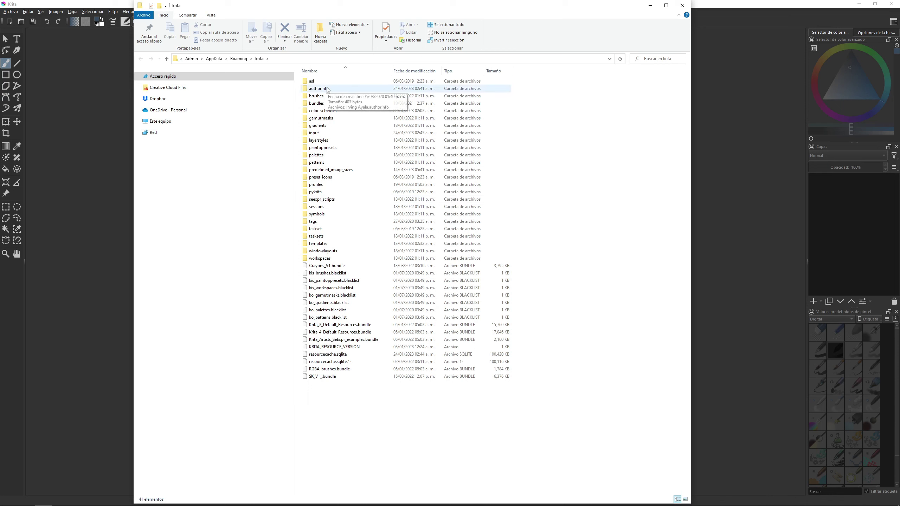
Delete the custom .authorinfo profile file inside the authorinfo folder, leaving it empty, and close Explorer
mouse_move(318, 89)
double_click(328, 89)
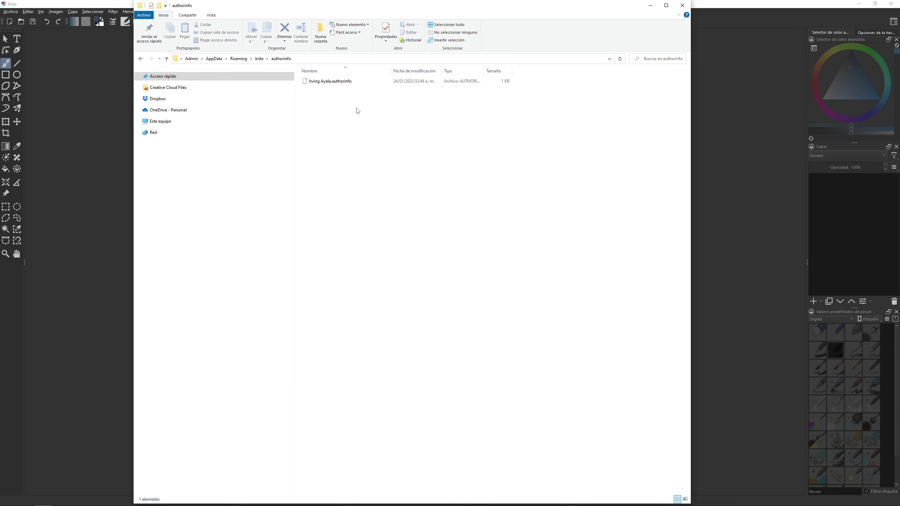
click(327, 82)
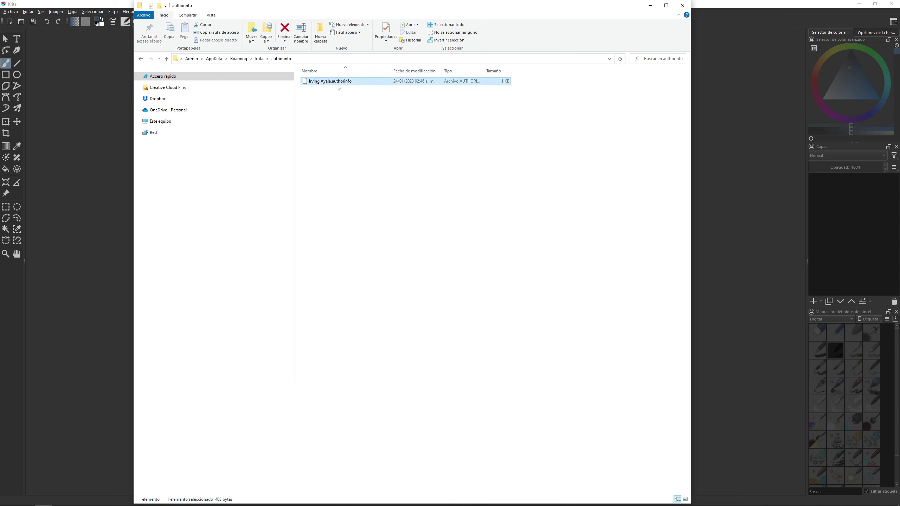
key(Delete)
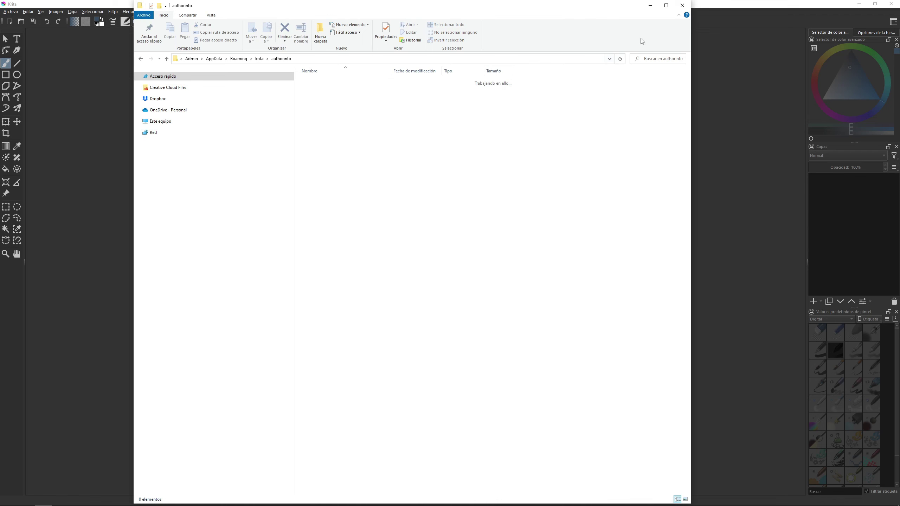
click(682, 6)
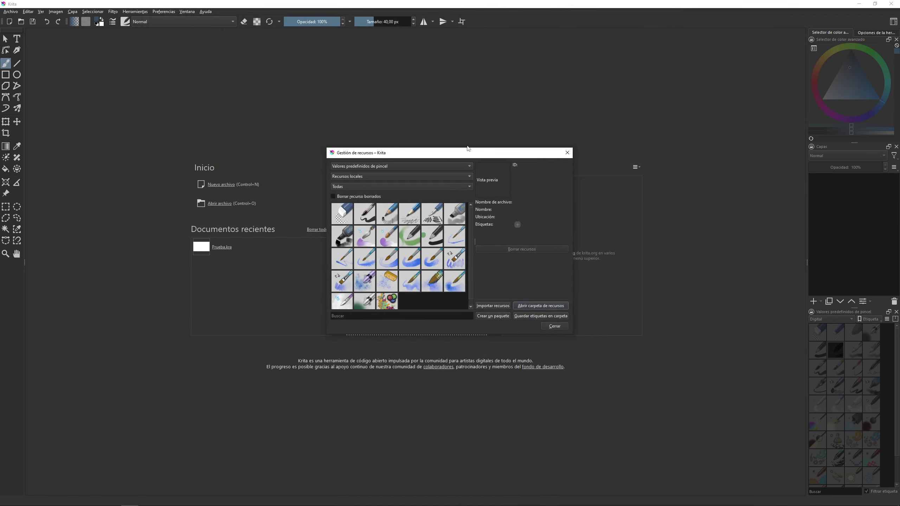
Close Gestión de recursos and confirm Configurar Krita's author settings list only the Anónimo profile
click(567, 152)
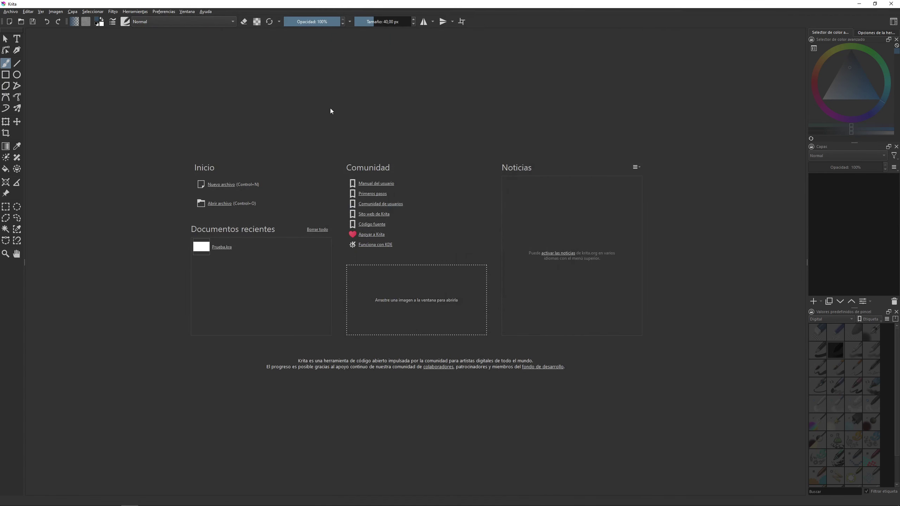
click(164, 12)
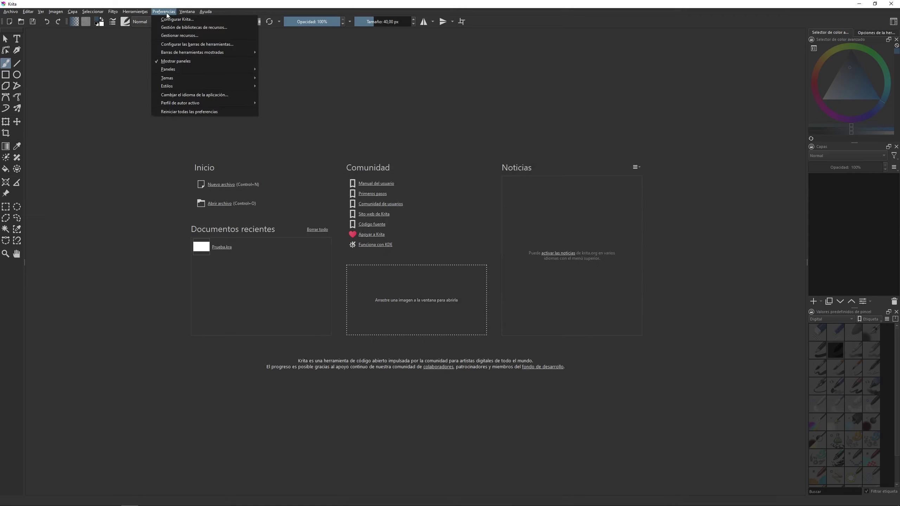
click(177, 20)
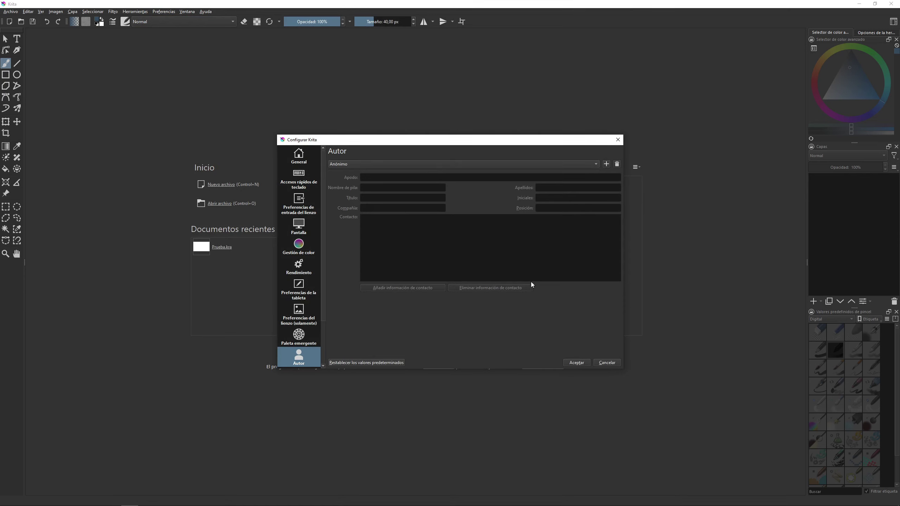
click(582, 363)
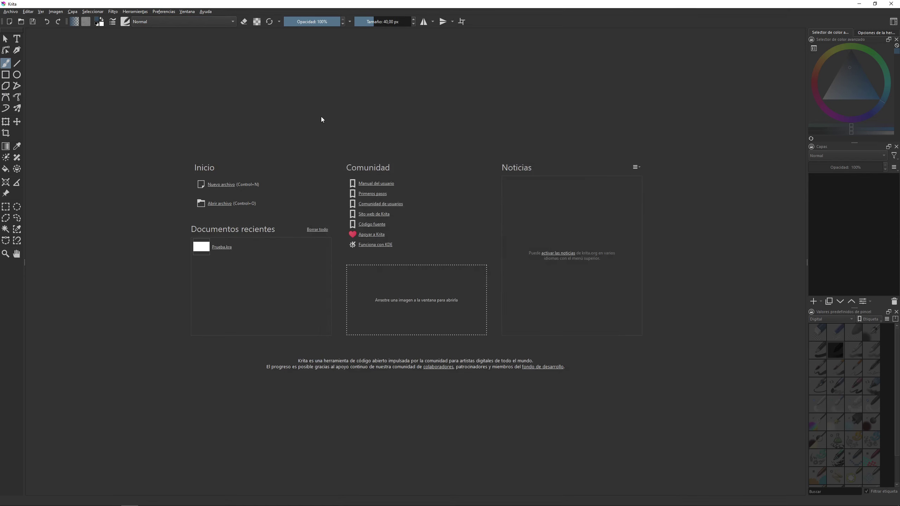
click(164, 11)
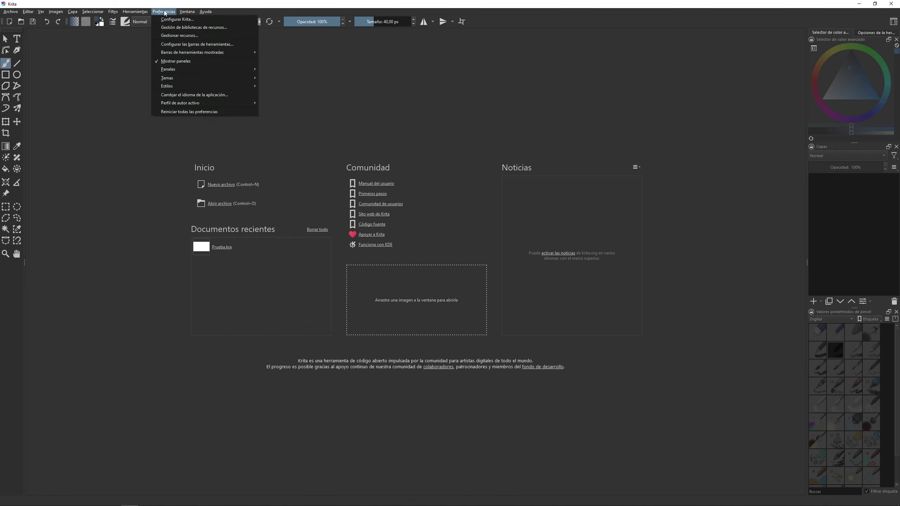